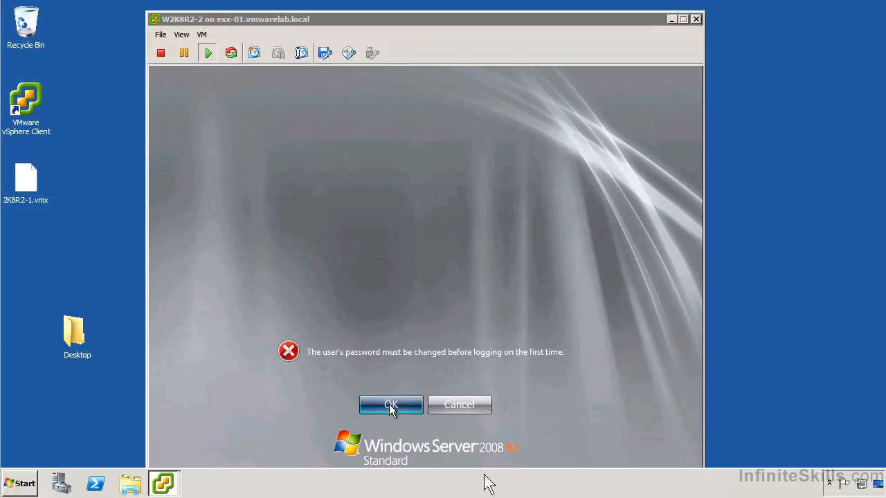
# Enter and confirm a new account password for the first logon to the W2K8R2-2 virtual machine.
pyautogui.write('••••••••')
pyautogui.press('Tab')
pyautogui.write('••••••••')
pyautogui.press('Return')
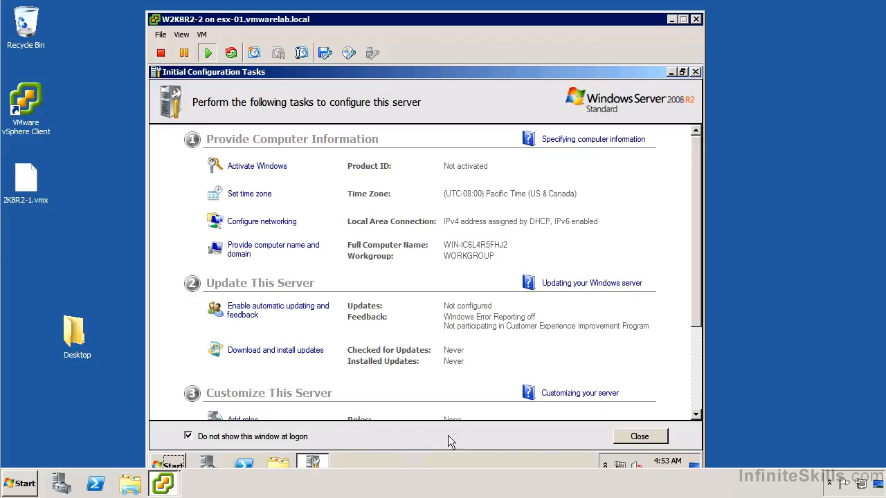
# Close the Initial Configuration Tasks and Server Manager windows in the guest, with Initial Configuration Tasks set not to show at logon.
pyautogui.click(635, 439)
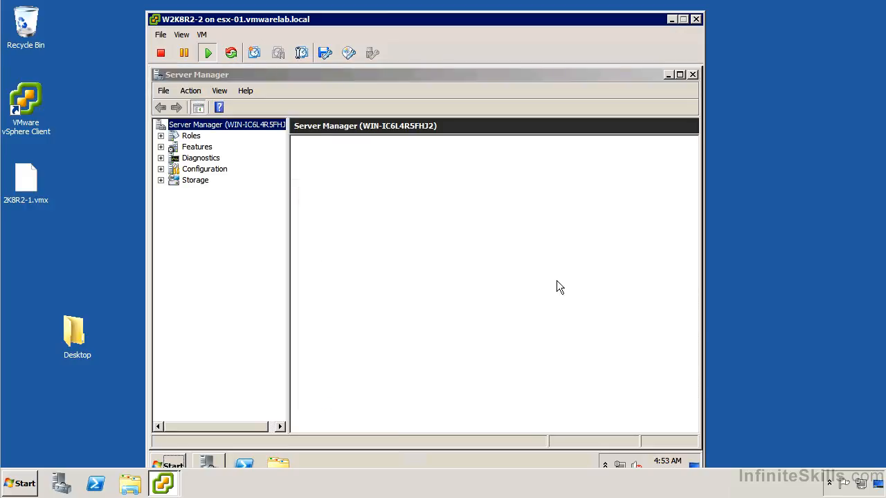
pyautogui.click(691, 76)
pyautogui.click(691, 76)
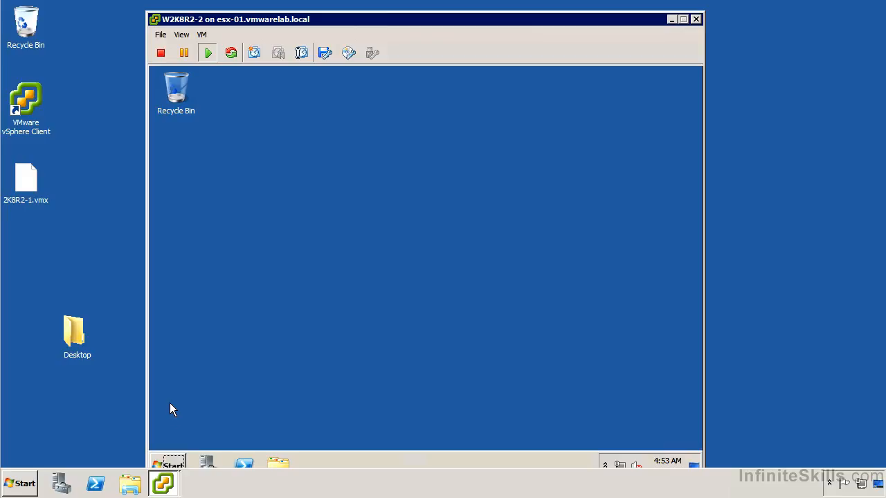
# Open the guest computer's management console and display Device Manager under Diagnostics.
pyautogui.click(171, 460)
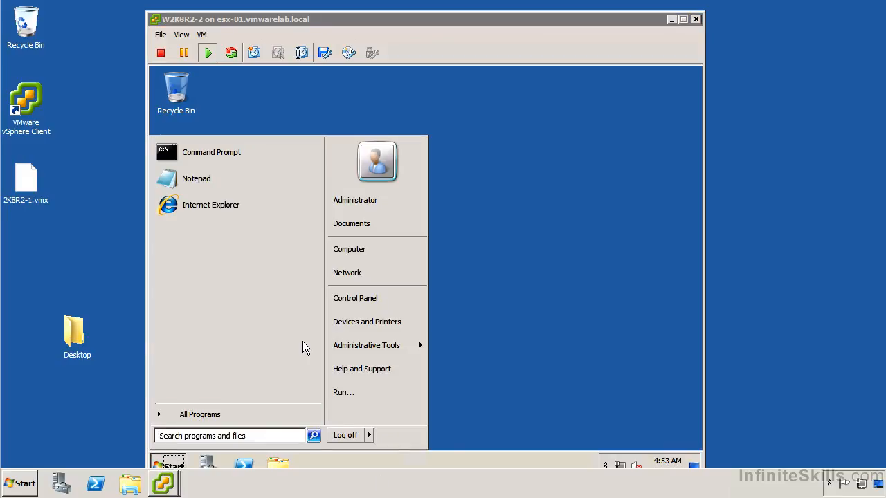
pyautogui.rightClick(347, 248)
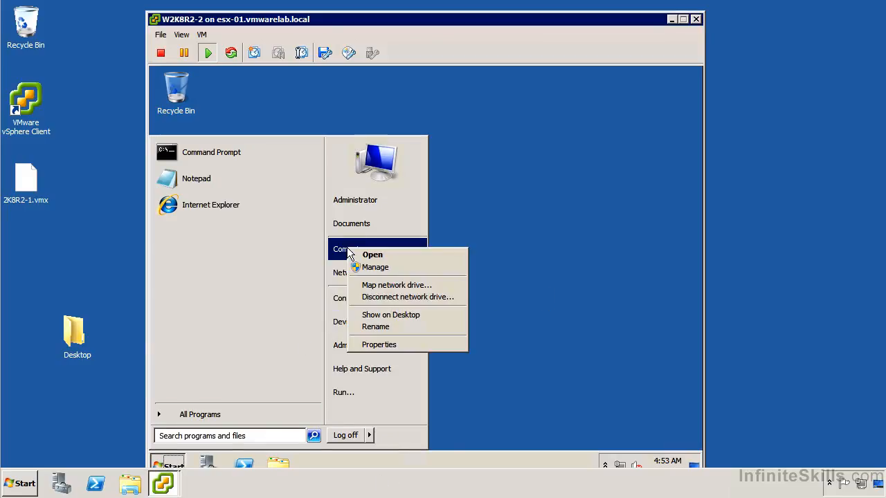
pyautogui.click(380, 268)
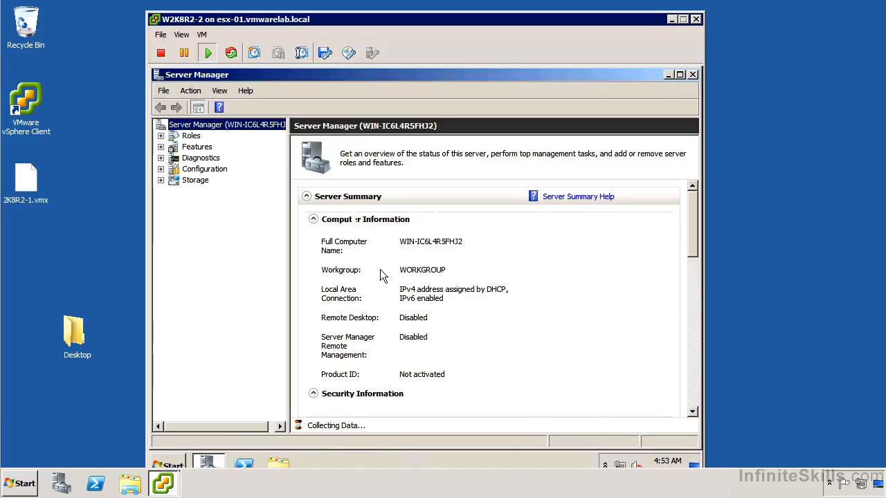
pyautogui.click(159, 158)
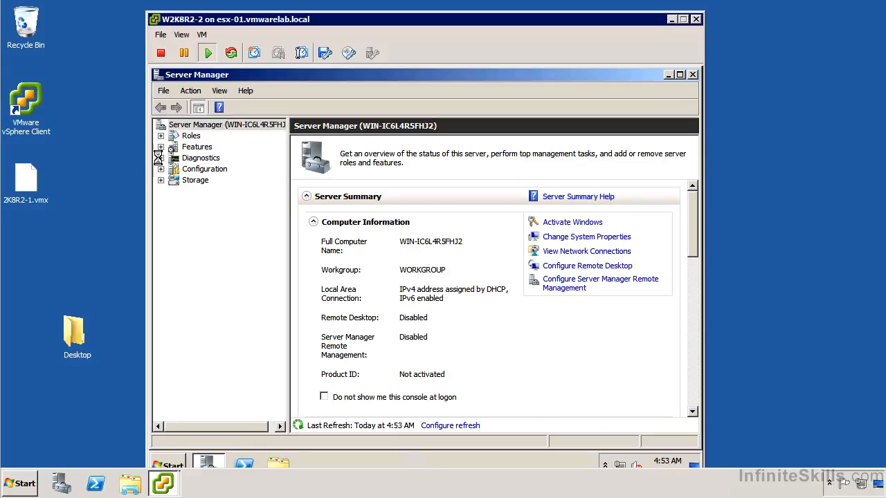
pyautogui.click(227, 191)
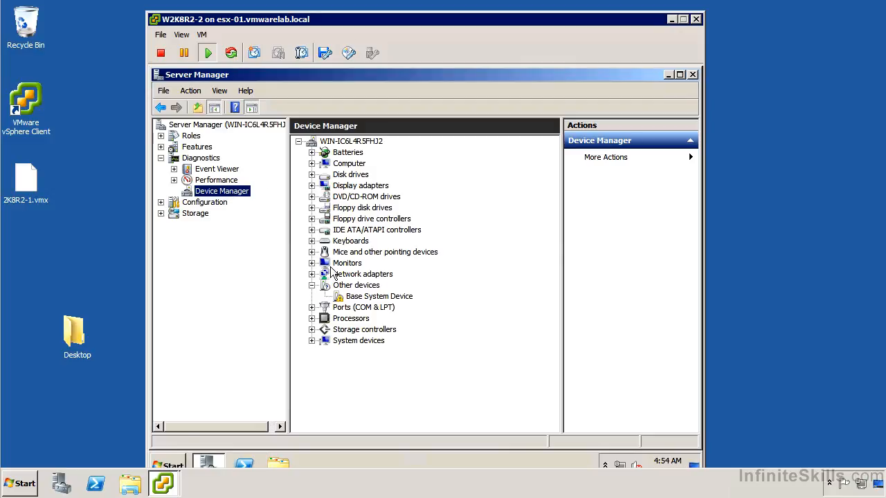
# Examine the display adapters, IDE controllers, network adapters, processors and system devices in the guest, and close Server Manager.
pyautogui.click(311, 185)
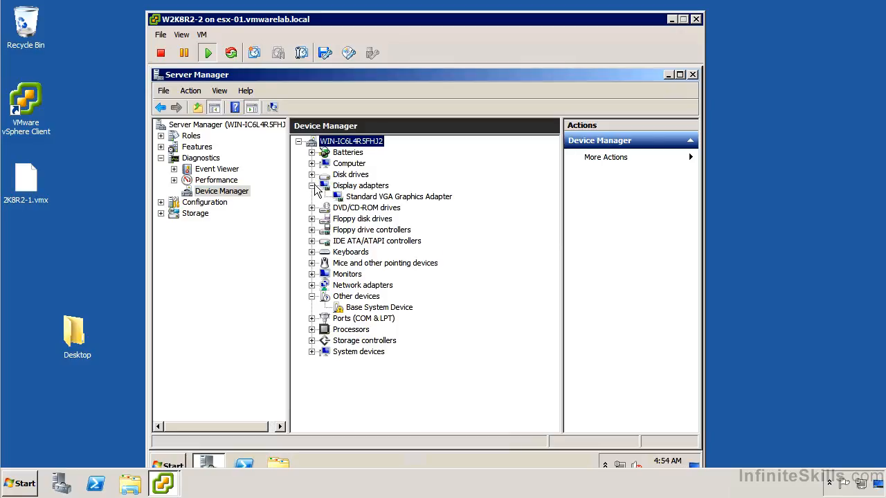
pyautogui.click(312, 241)
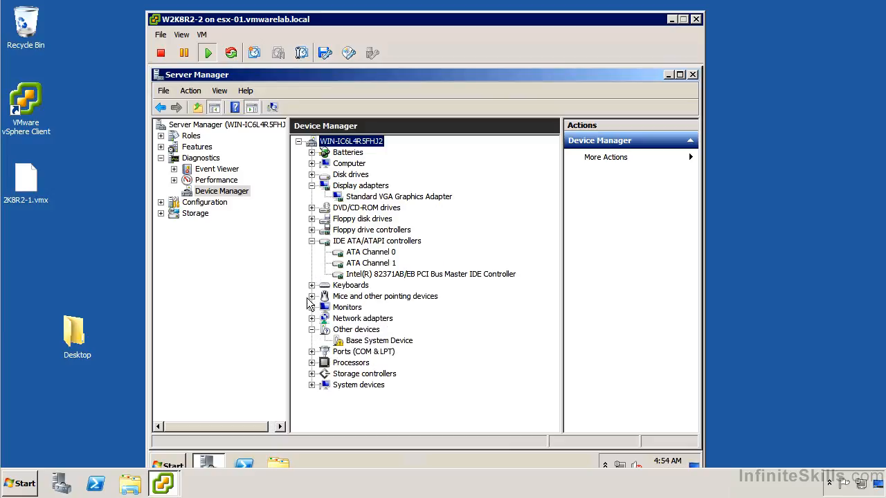
pyautogui.click(311, 319)
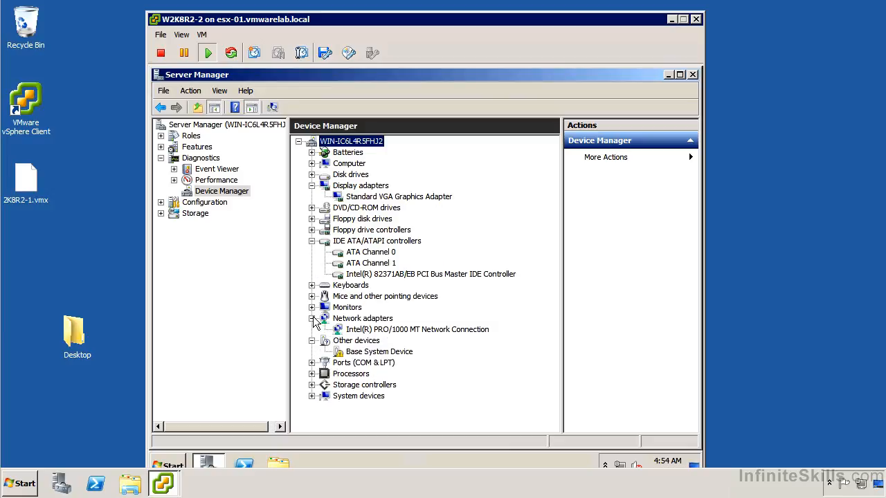
pyautogui.click(312, 374)
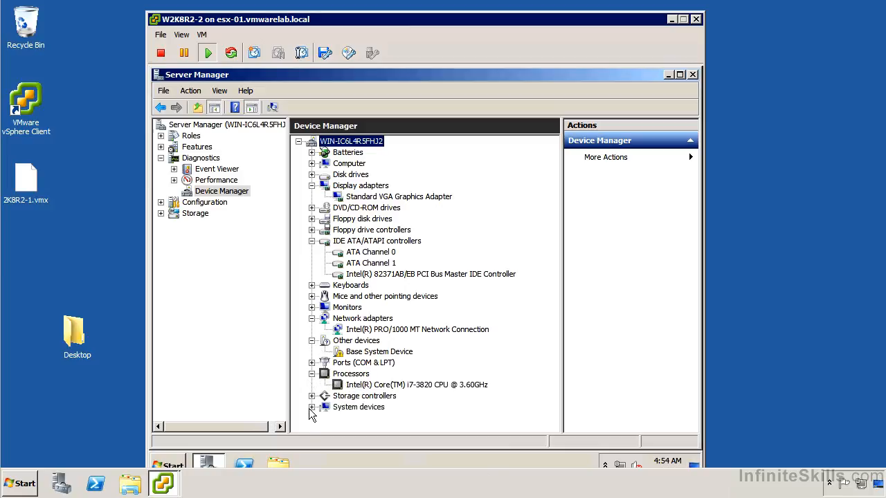
pyautogui.click(311, 407)
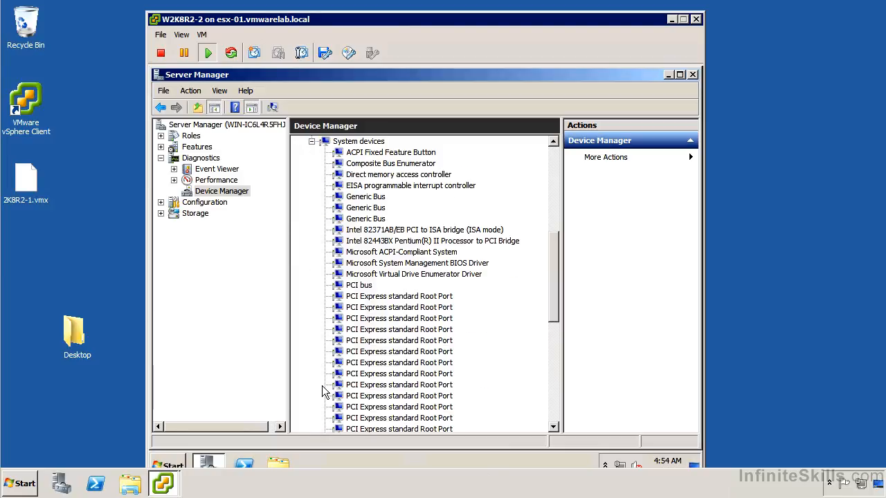
pyautogui.scroll(-3, 322, 385)
pyautogui.scroll(-3, 320, 382)
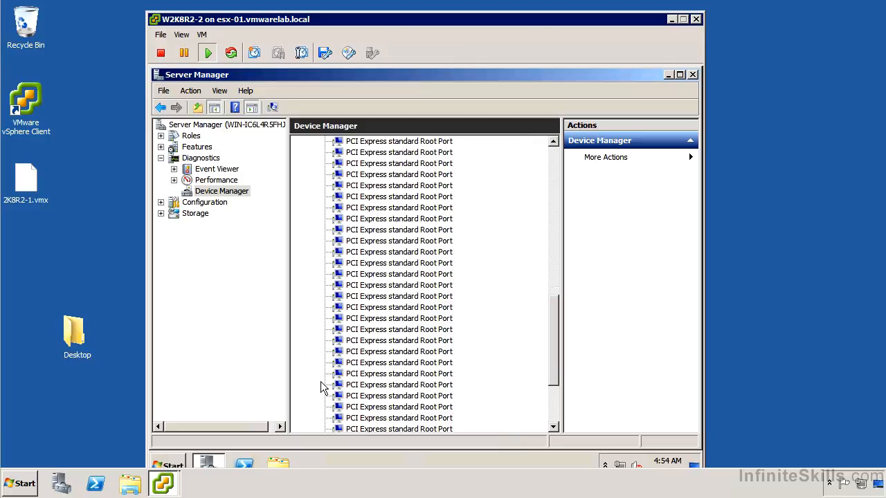
pyautogui.scroll(-1, 320, 385)
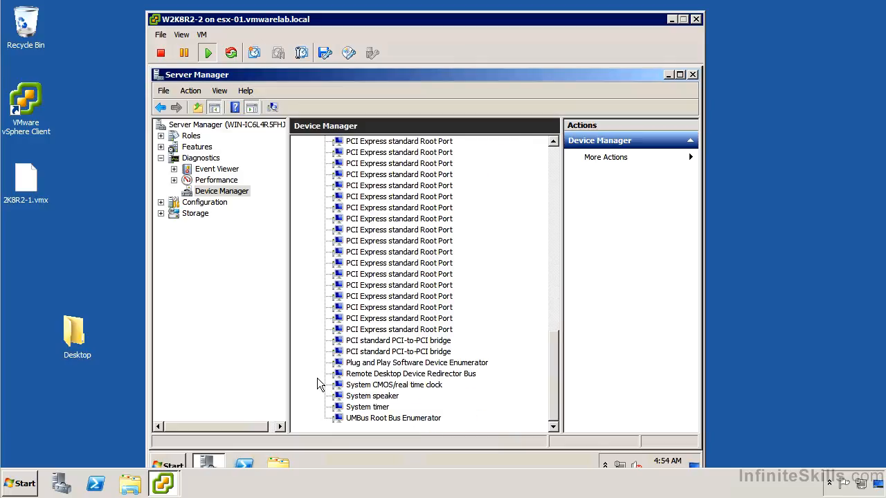
pyautogui.scroll(6, 317, 378)
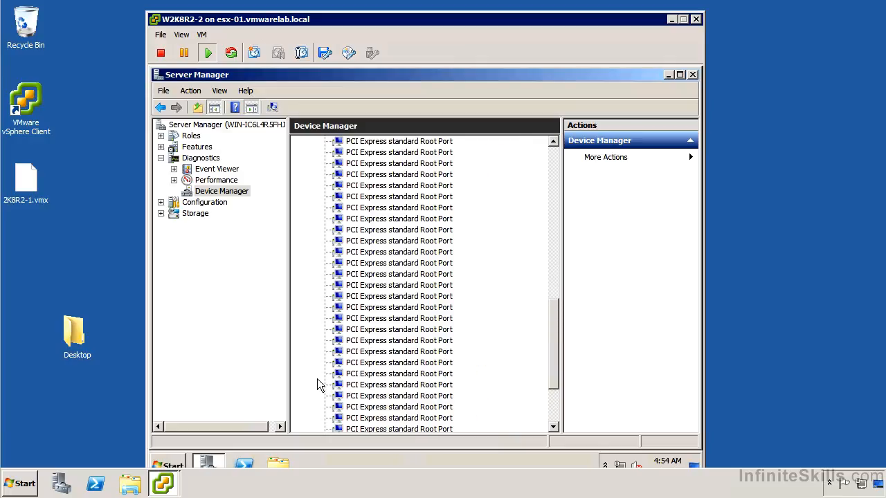
pyautogui.scroll(7, 348, 339)
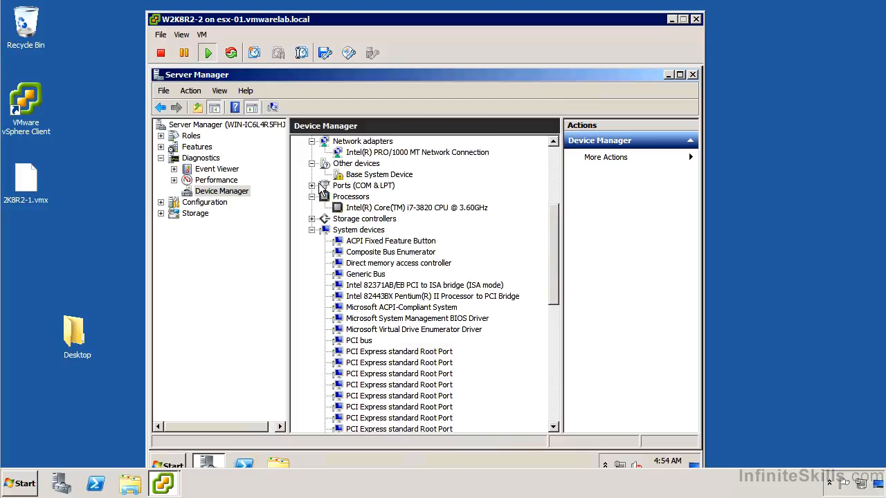
pyautogui.scroll(3, 320, 189)
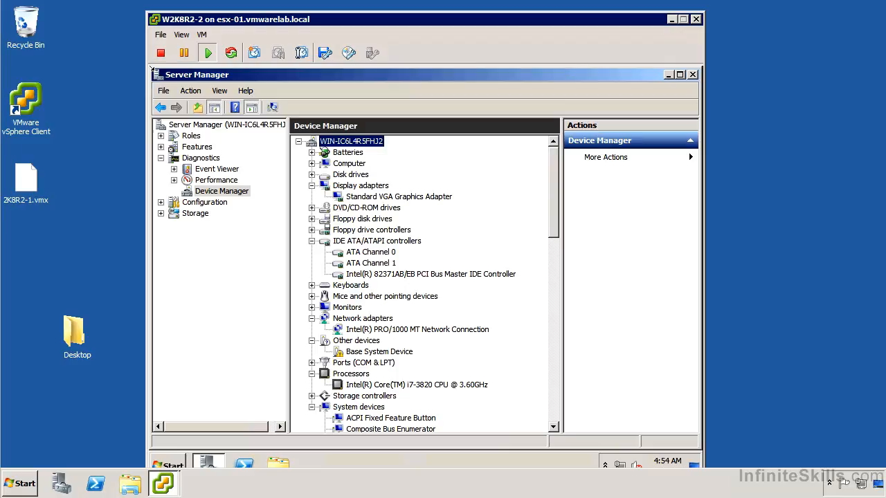
pyautogui.click(155, 77)
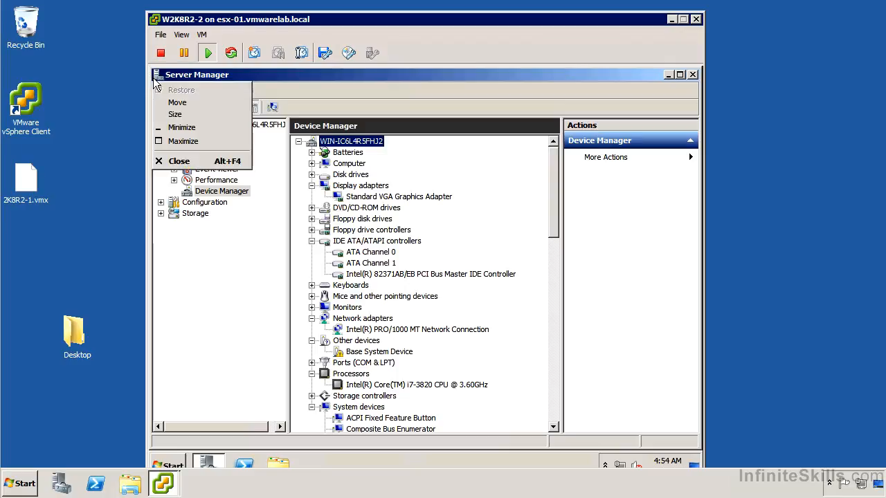
pyautogui.click(155, 78)
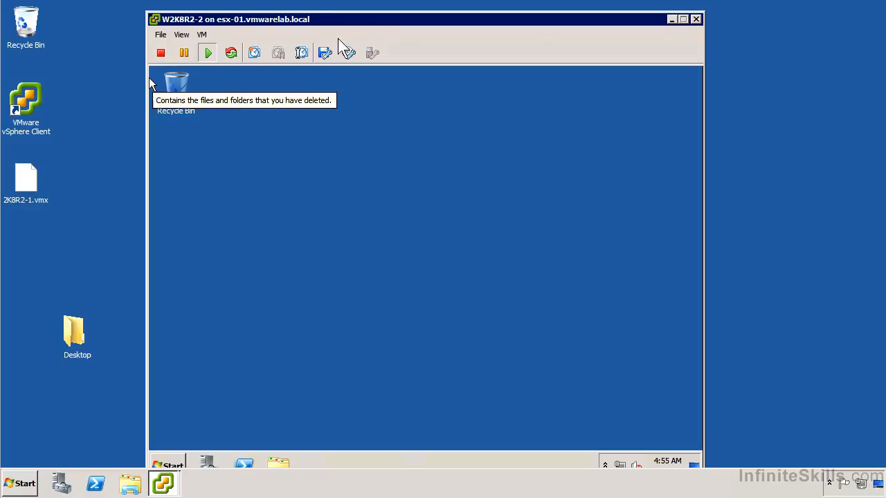
# Start Install/Upgrade VMware Tools for the virtual machine and run setup64.exe from the mounted DVD drive.
pyautogui.click(202, 34)
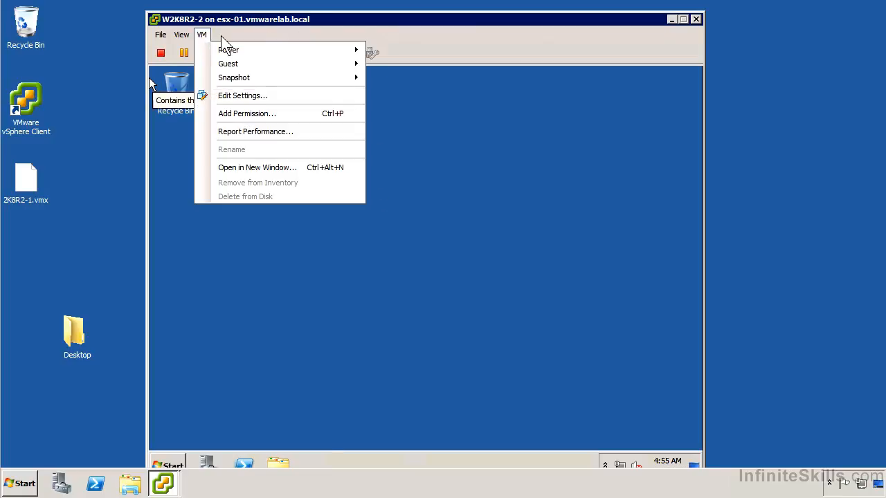
pyautogui.moveTo(307, 63)
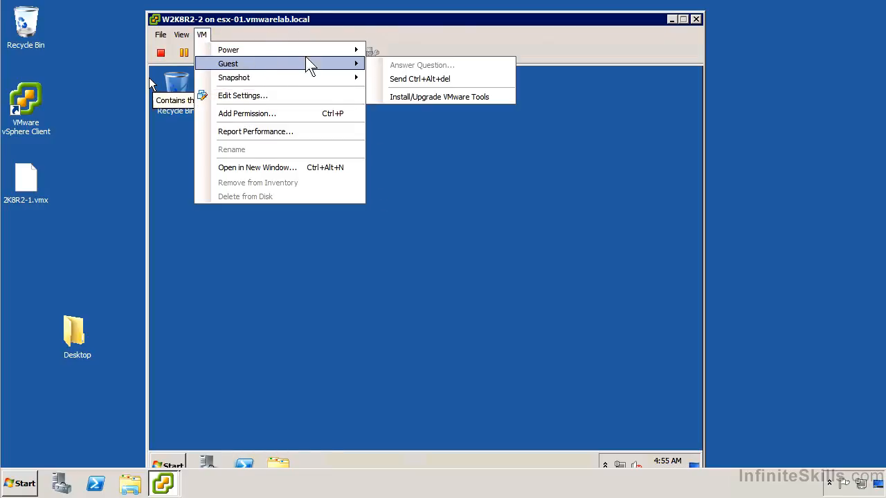
pyautogui.click(422, 99)
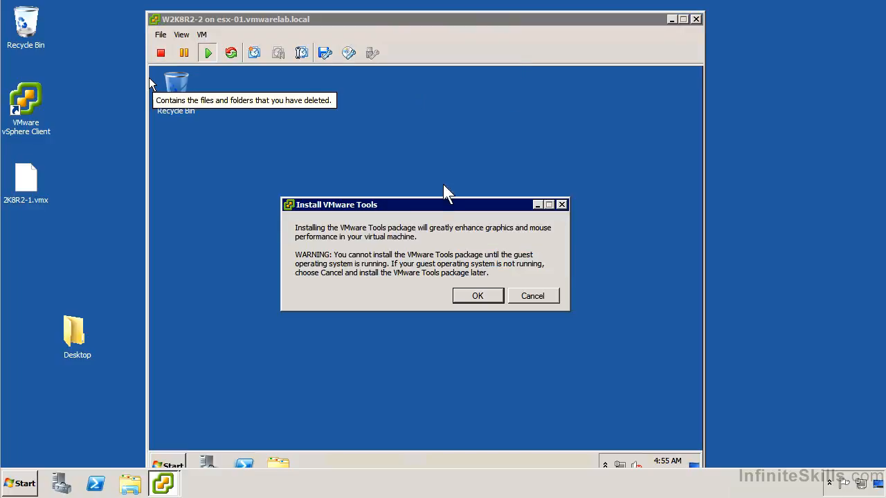
pyautogui.click(491, 295)
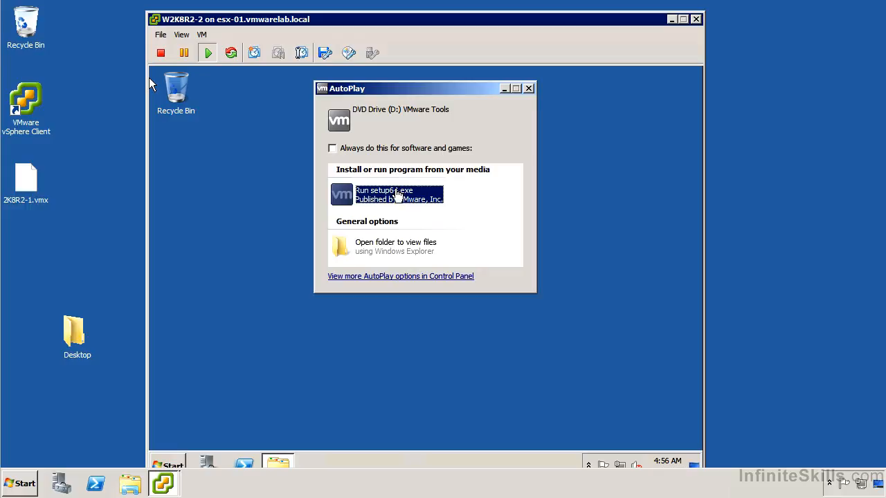
pyautogui.click(398, 196)
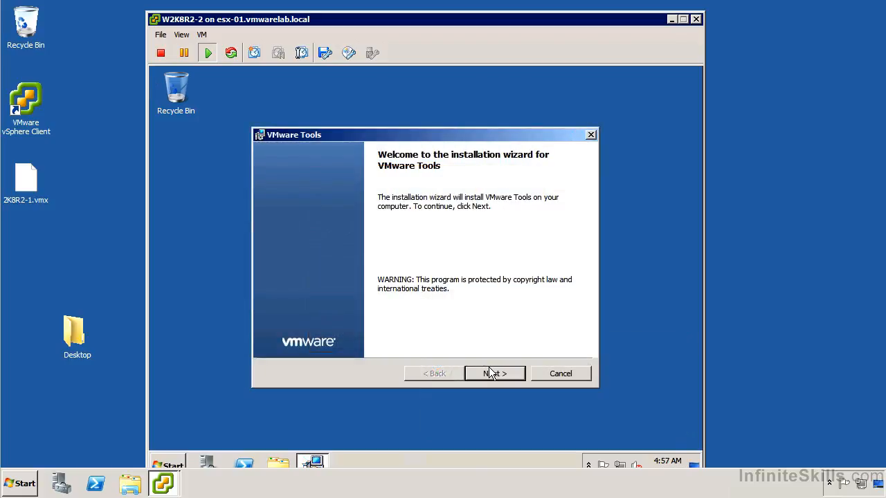
# Install VMware Tools using the Custom setup type.
pyautogui.click(491, 373)
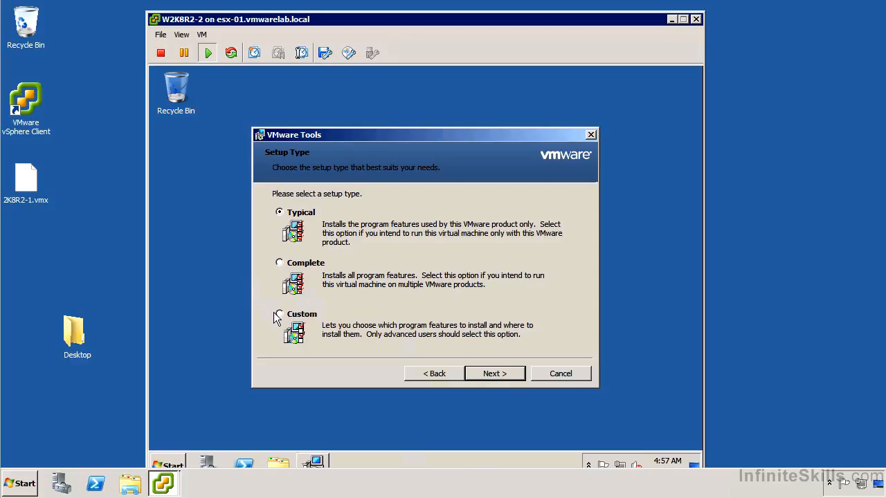
pyautogui.click(294, 314)
pyautogui.click(512, 374)
pyautogui.click(512, 373)
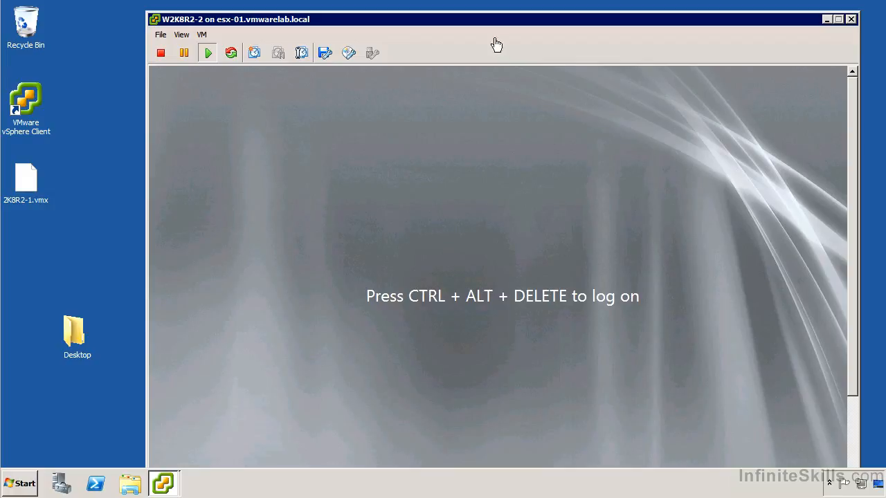
# Log back on to the guest as Administrator with the account password.
pyautogui.click(205, 36)
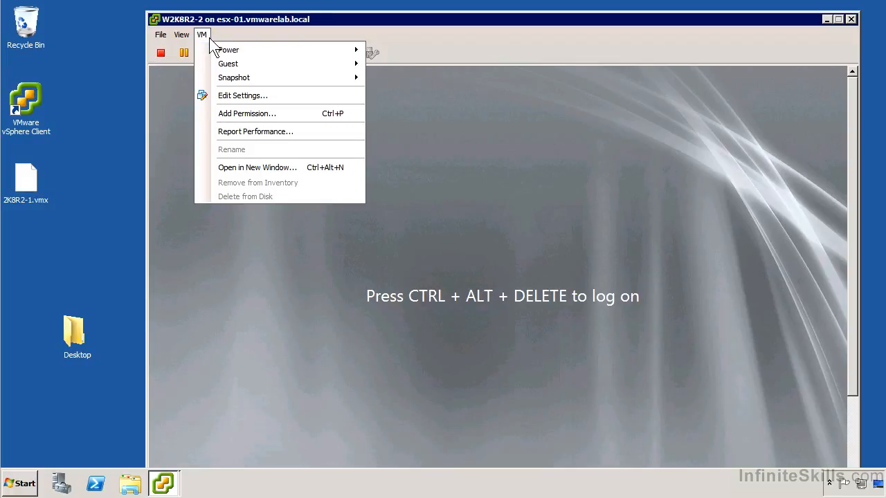
pyautogui.moveTo(227, 55)
pyautogui.moveTo(285, 64)
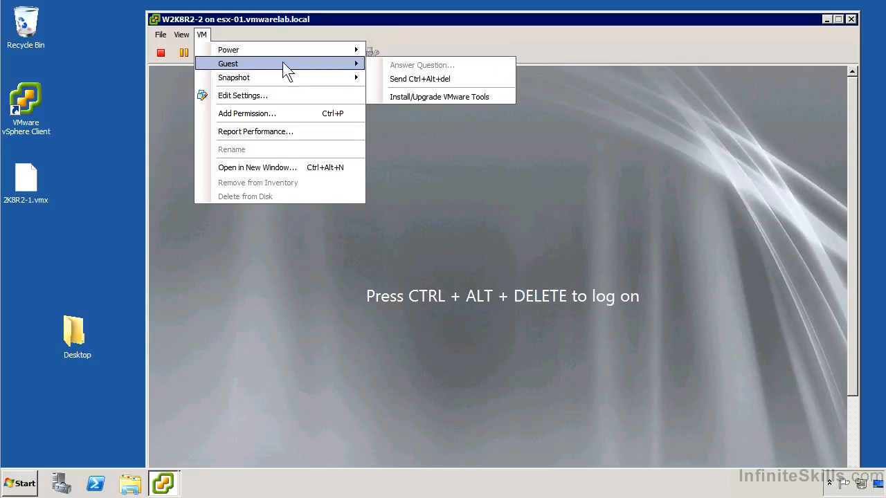
pyautogui.click(445, 85)
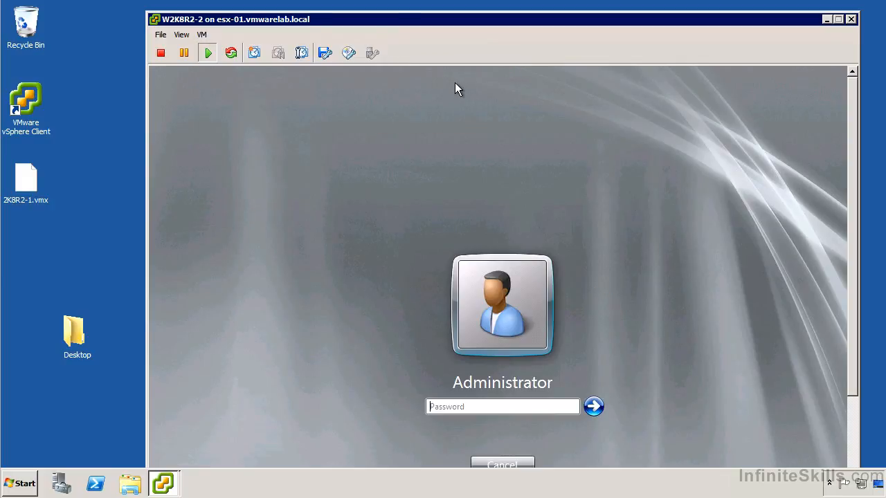
pyautogui.write('••••••••')
pyautogui.press('Return')
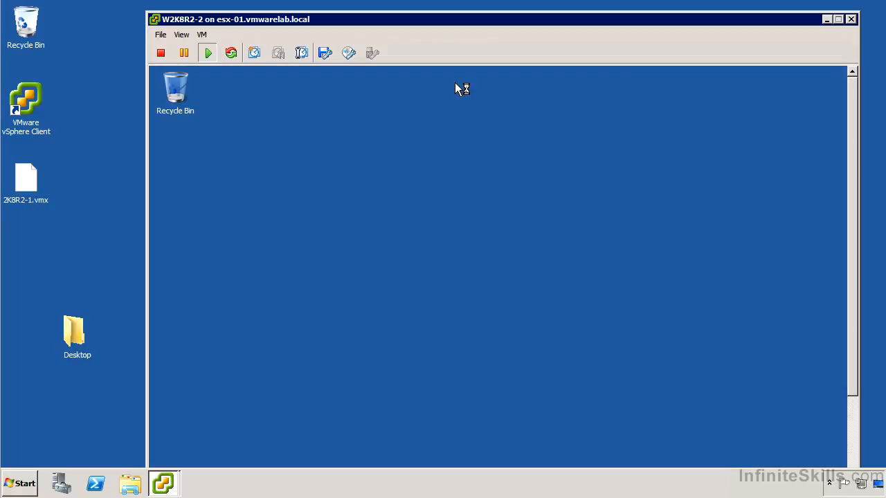
# Examine the network adapters, processors, storage controllers and system devices in the guest's Device Manager.
pyautogui.click(365, 246)
pyautogui.click(855, 425)
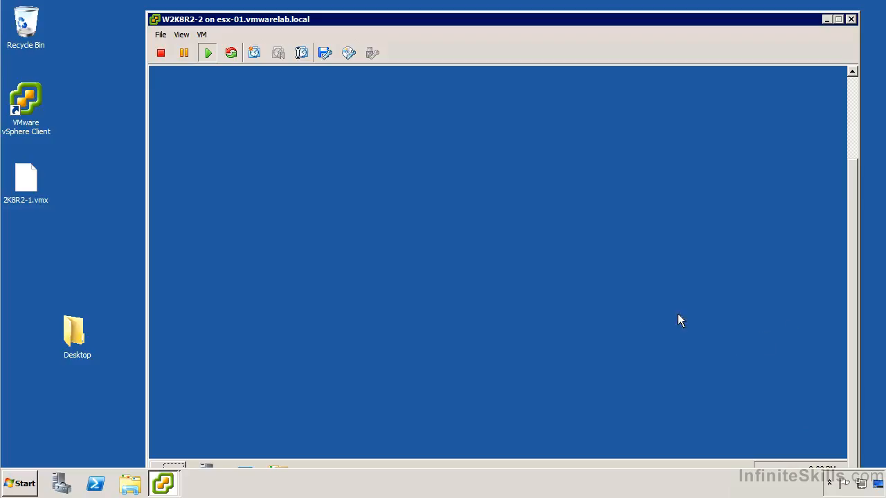
pyautogui.moveTo(521, 26); pyautogui.dragTo(498, 16)
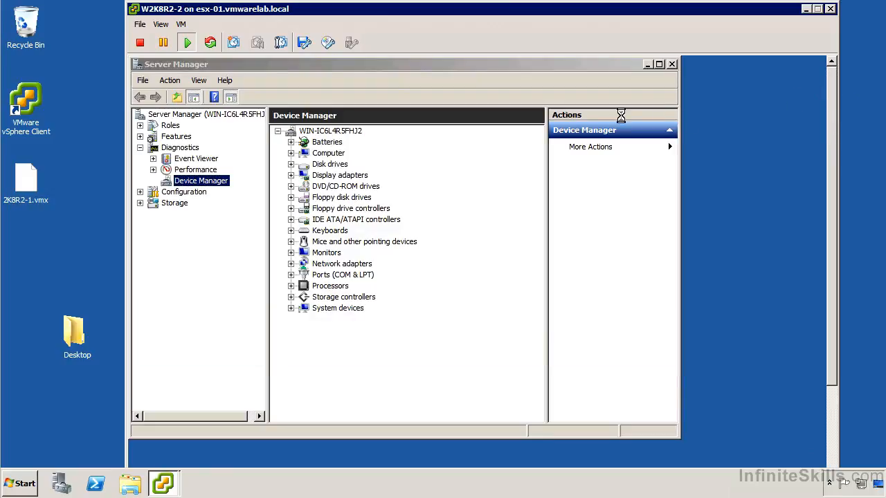
pyautogui.click(290, 264)
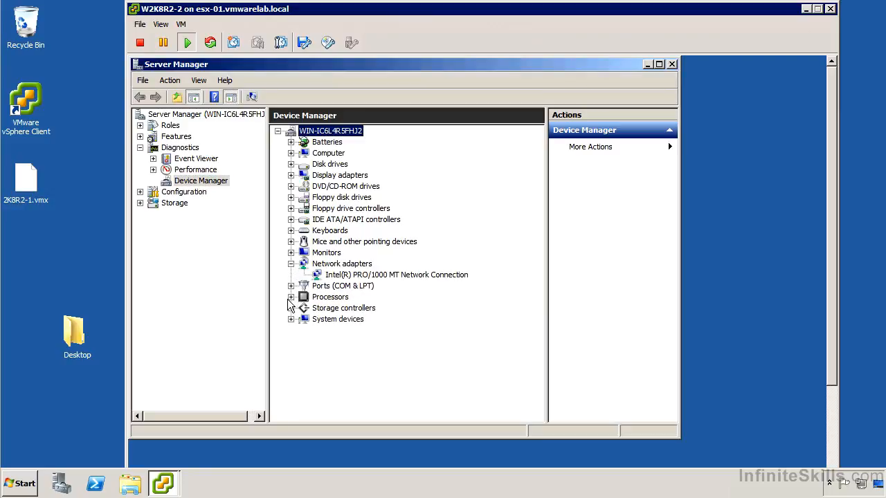
pyautogui.click(290, 297)
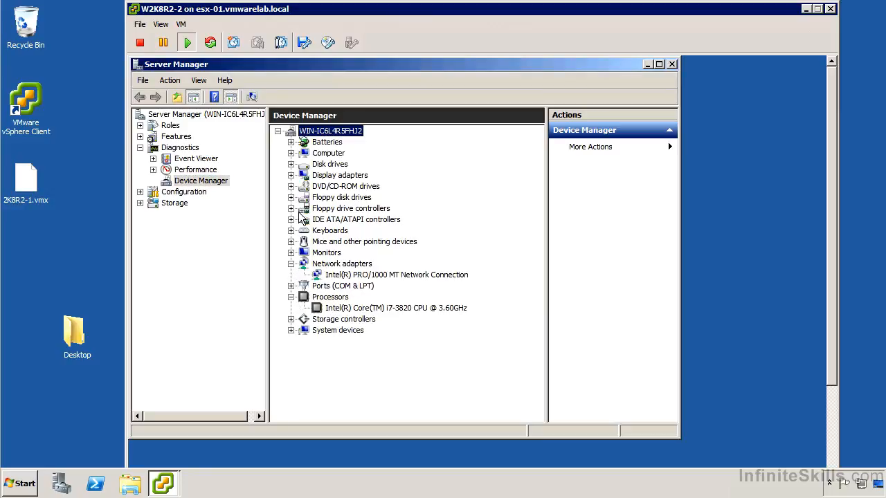
pyautogui.click(291, 319)
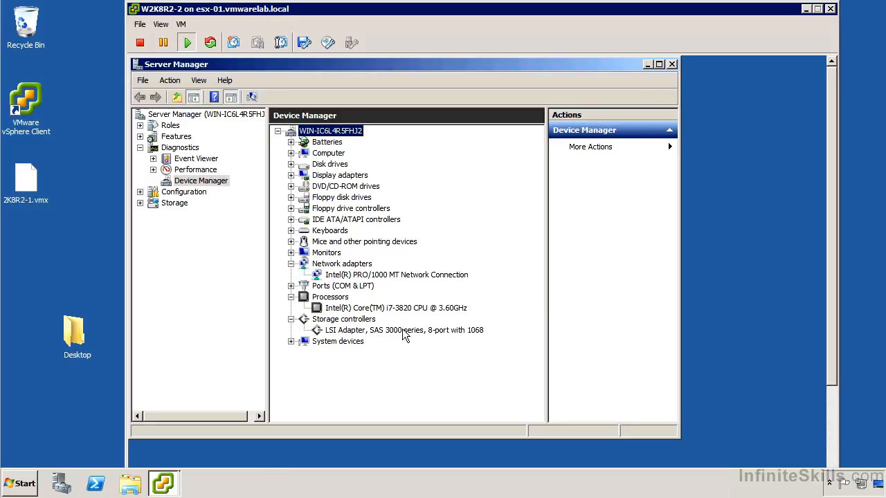
pyautogui.click(291, 342)
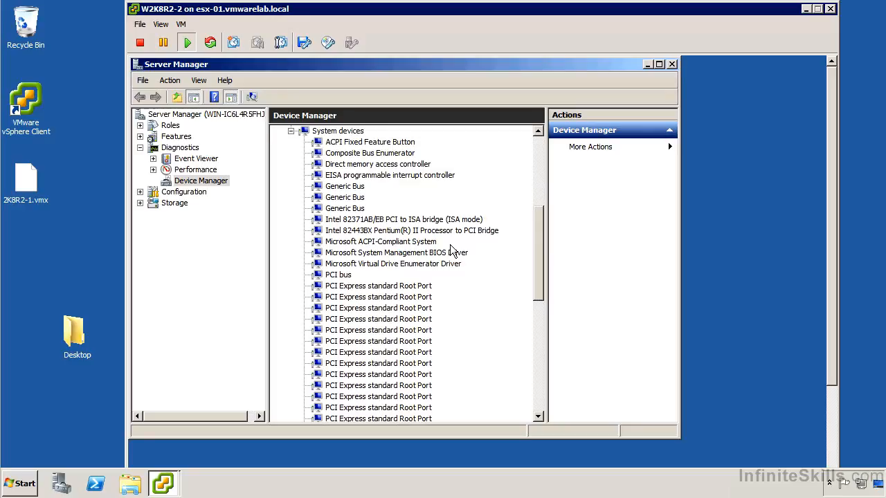
pyautogui.scroll(6, 455, 251)
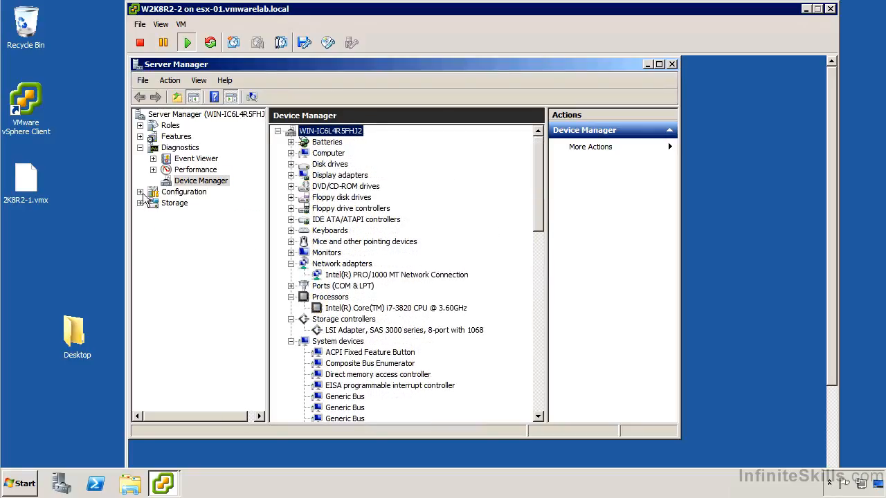
# Show the guest's Services list under Configuration in a maximized Server Manager and select the VMTools service.
pyautogui.click(139, 192)
pyautogui.click(187, 228)
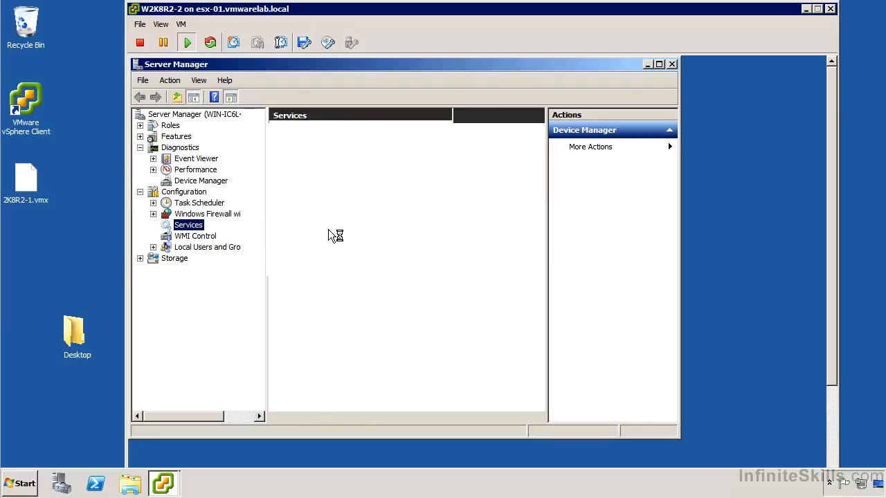
pyautogui.click(658, 64)
pyautogui.moveTo(698, 172); pyautogui.dragTo(675, 396)
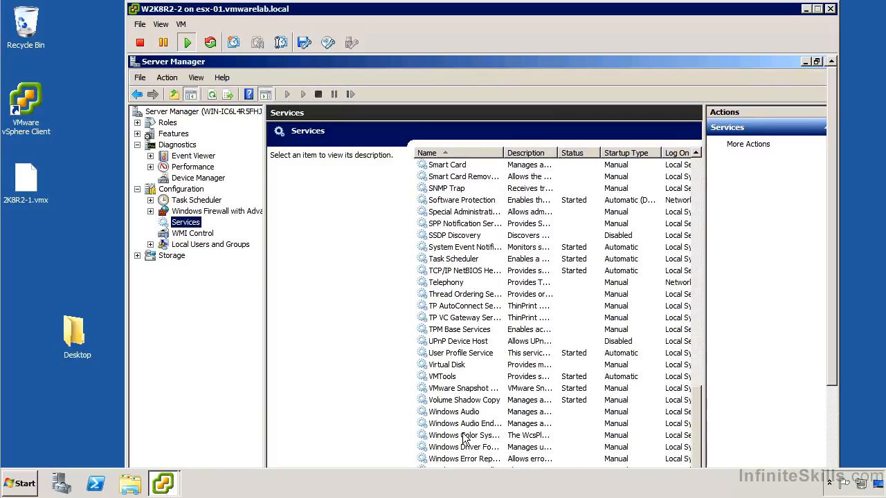
pyautogui.click(461, 376)
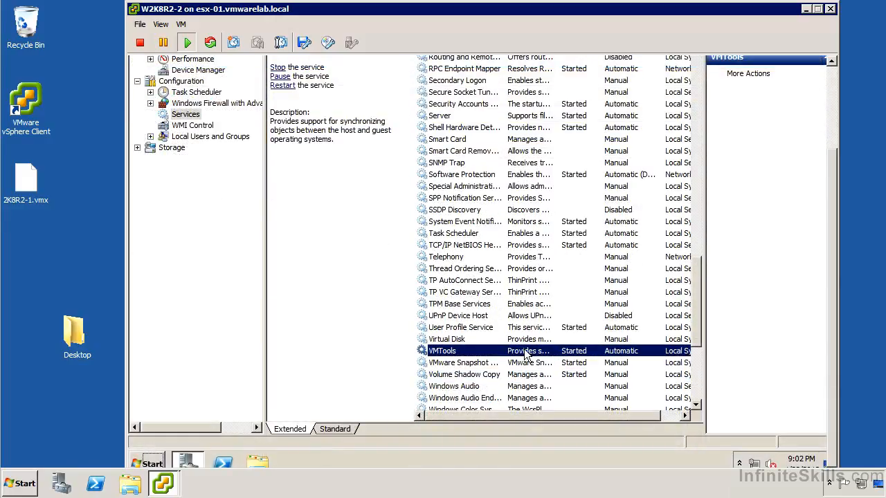
# Examine the VMTools service's general properties and recovery actions, including the options for subsequent failures, and close the properties without changes.
pyautogui.rightClick(573, 350)
pyautogui.click(579, 322)
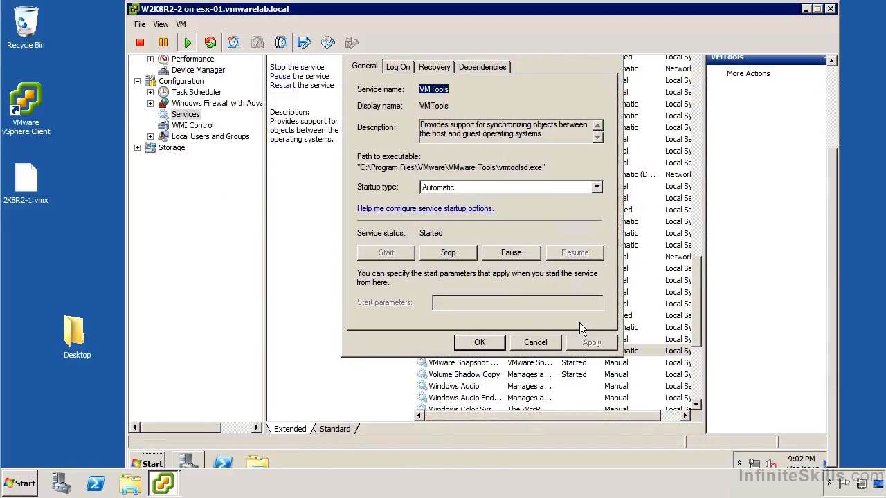
pyautogui.moveTo(832, 244); pyautogui.dragTo(830, 214)
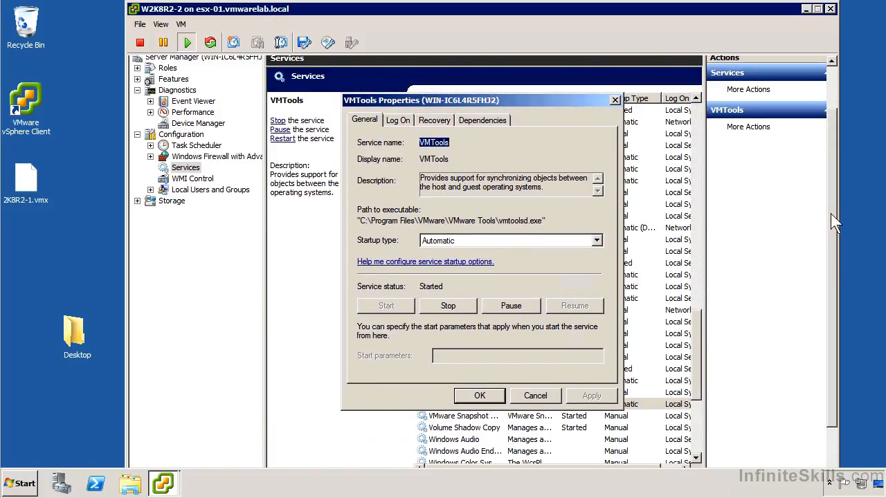
pyautogui.click(434, 121)
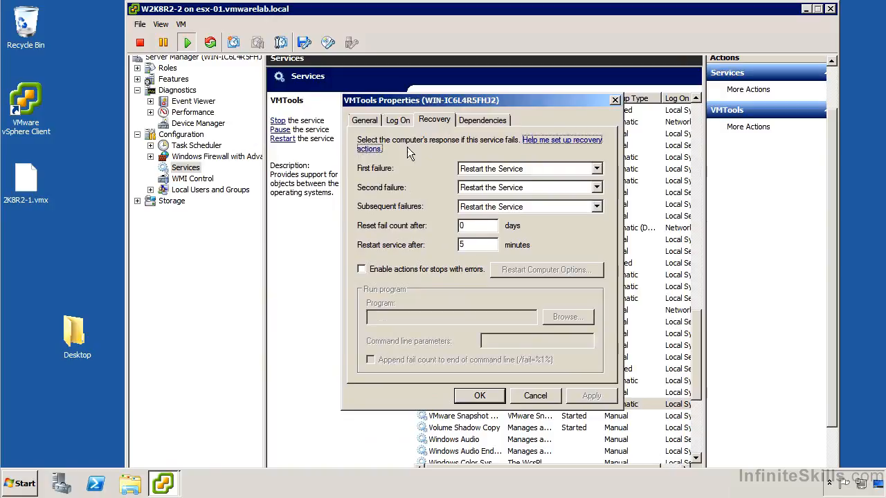
pyautogui.click(528, 208)
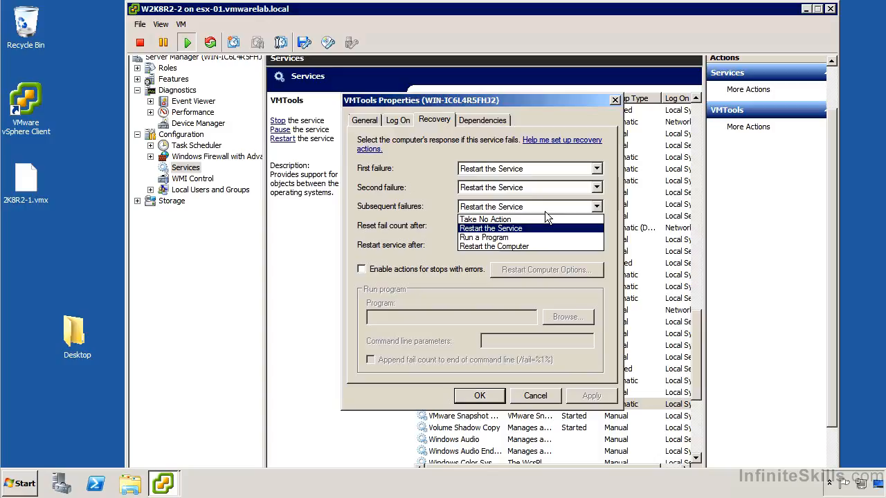
pyautogui.click(490, 227)
pyautogui.click(524, 394)
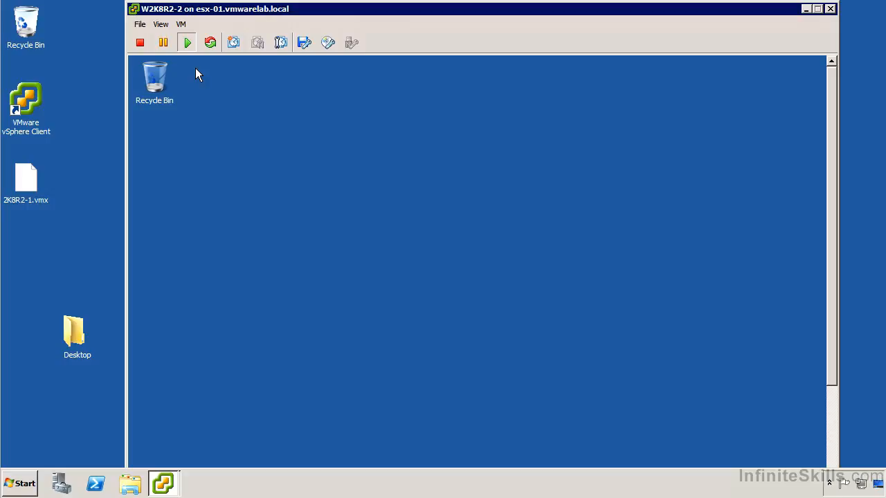
# Switch the virtual machine console to full screen mode and toggle the pinning of its full-screen title bar.
pyautogui.click(186, 24)
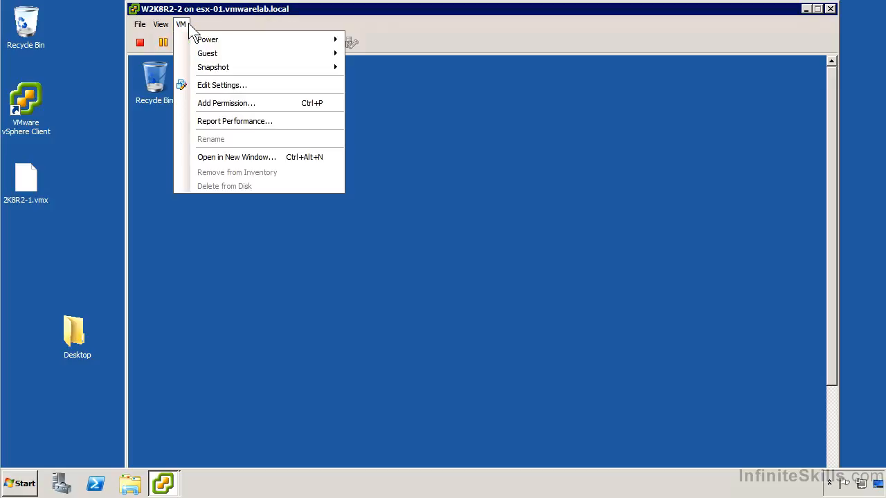
pyautogui.click(161, 24)
pyautogui.click(161, 25)
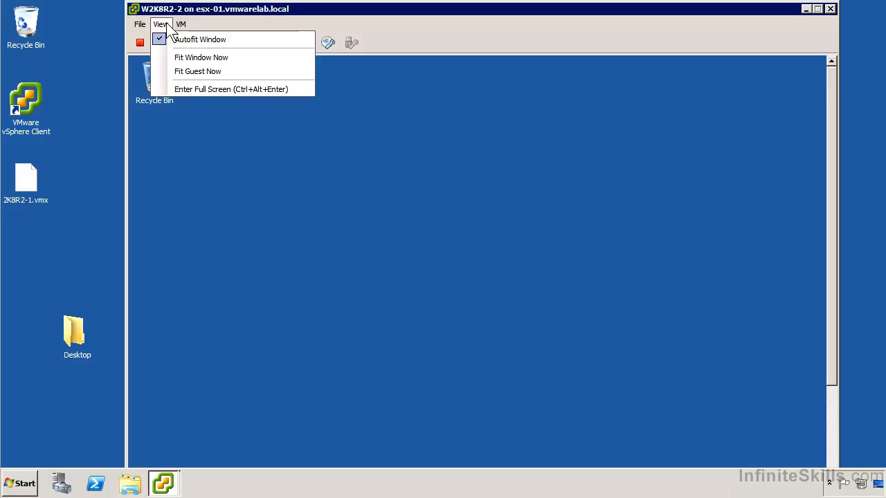
pyautogui.click(186, 89)
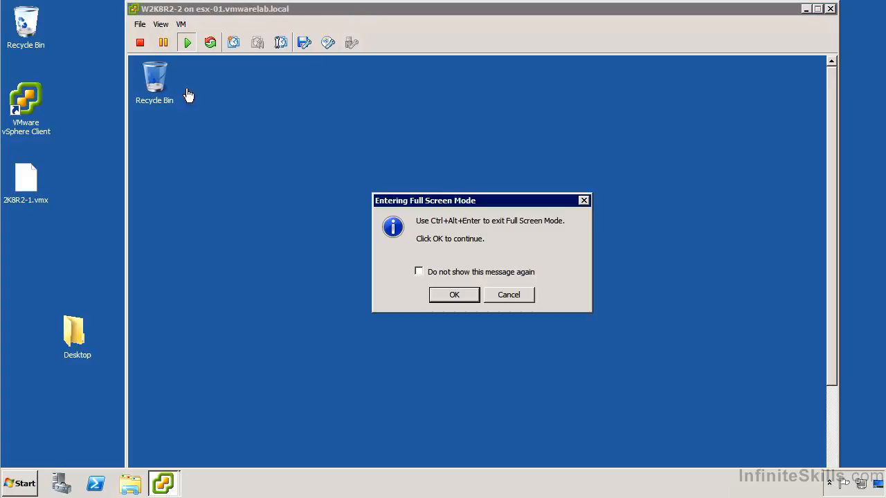
pyautogui.click(454, 295)
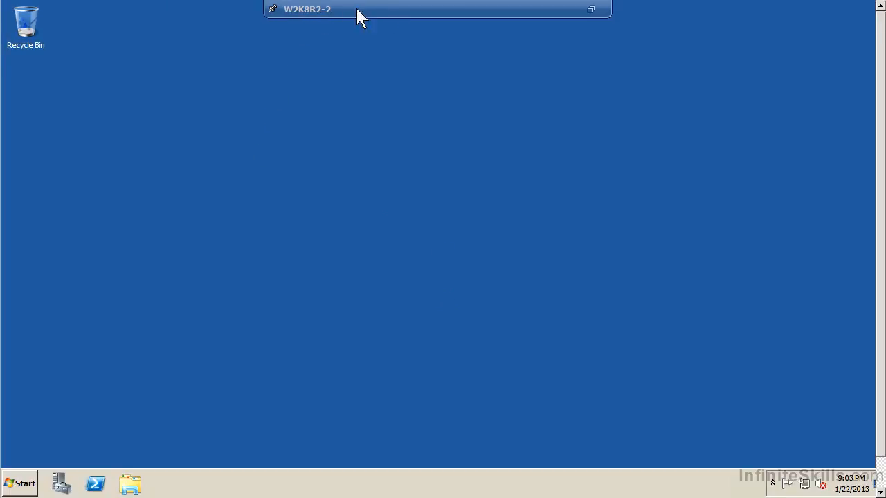
pyautogui.click(272, 10)
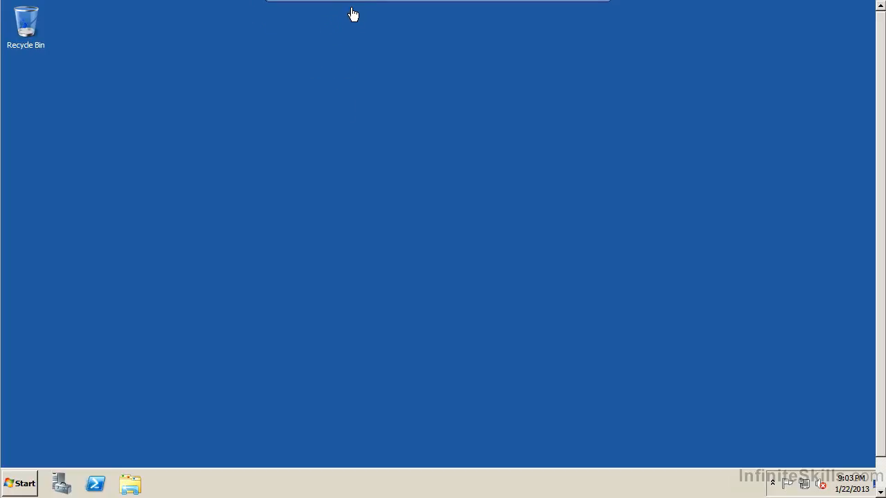
pyautogui.moveTo(364, 8)
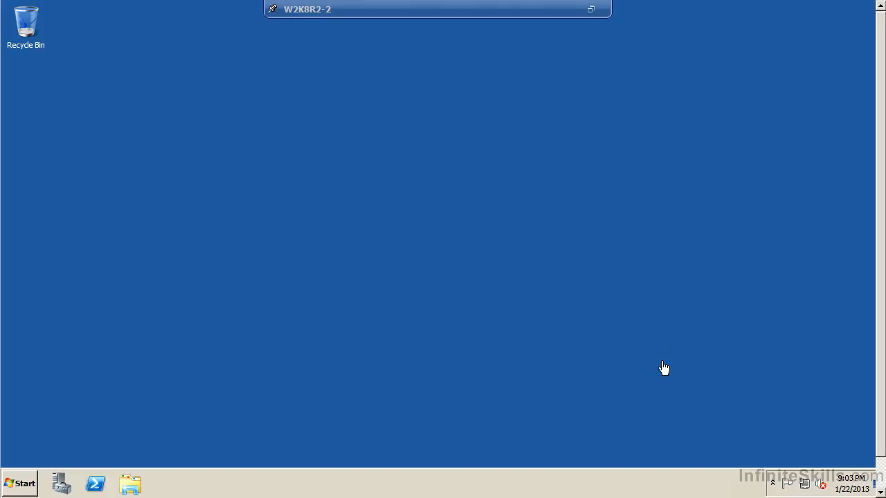
# Customize the guest's notification icons, setting Action Center and Volume to Hide icon and notifications.
pyautogui.click(775, 483)
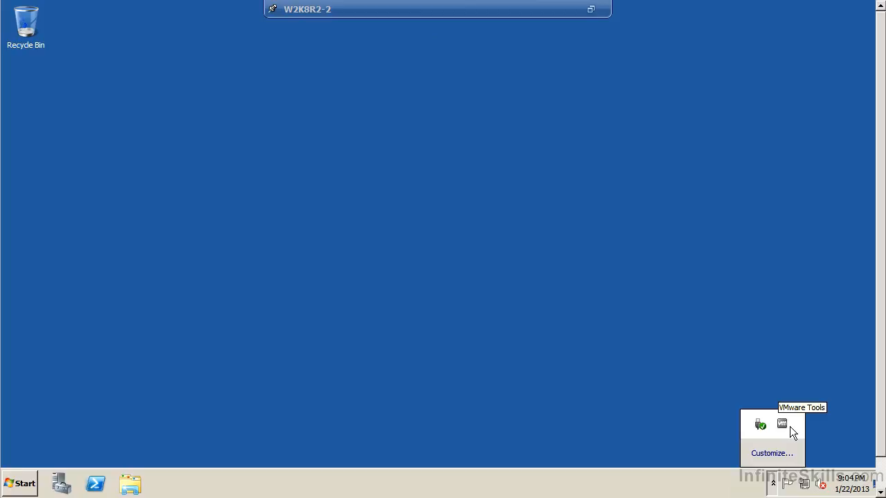
pyautogui.click(830, 483)
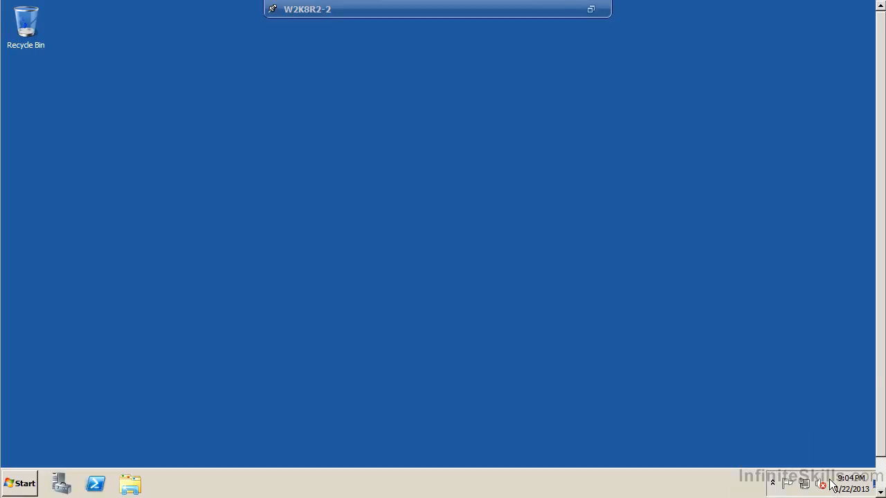
pyautogui.rightClick(830, 481)
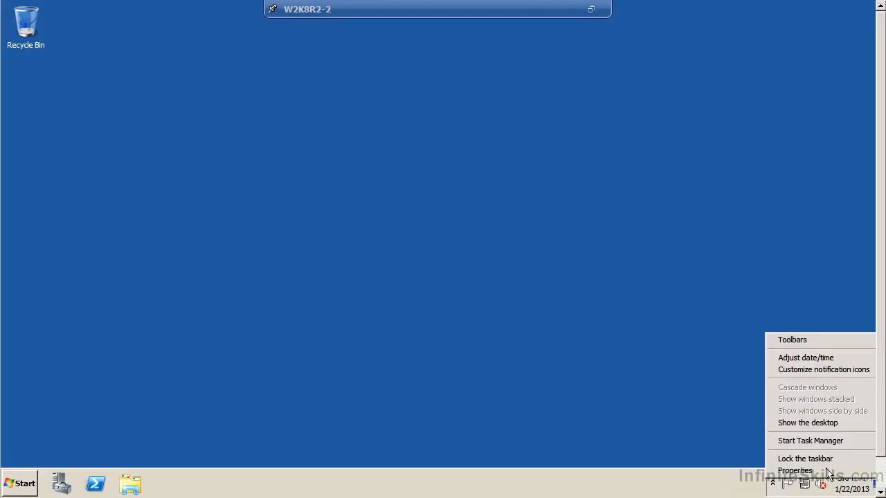
pyautogui.click(814, 371)
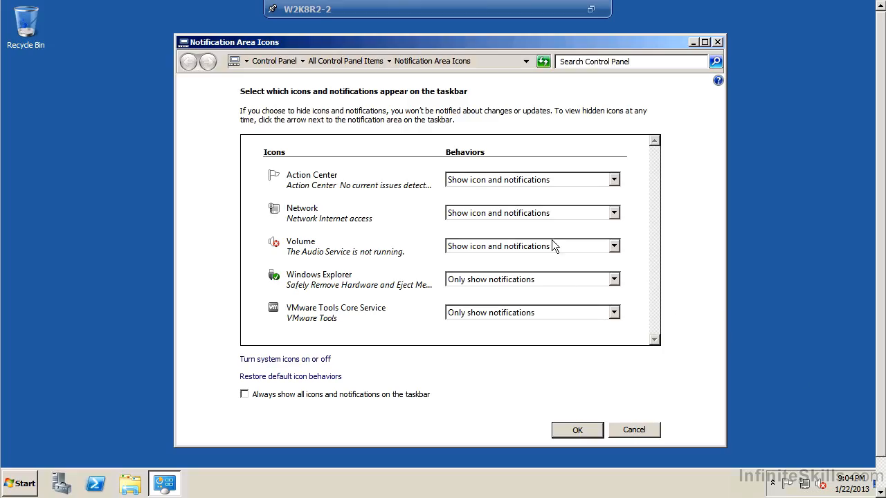
pyautogui.click(485, 179)
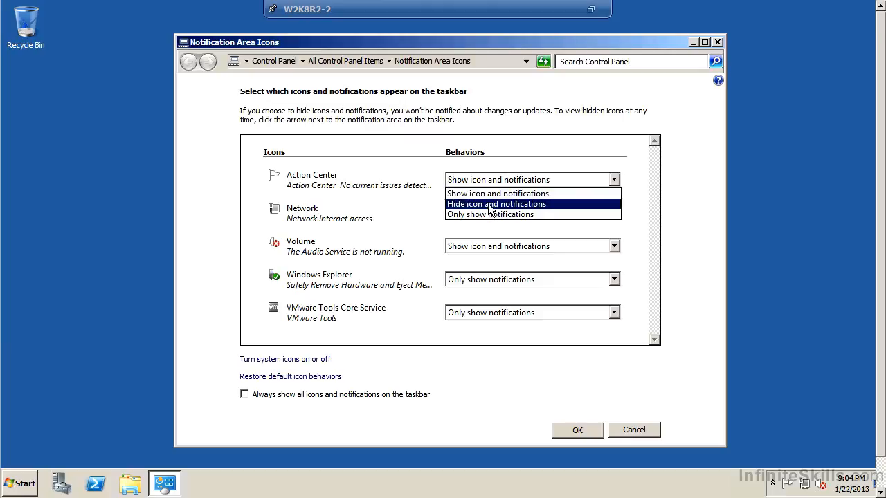
pyautogui.click(490, 204)
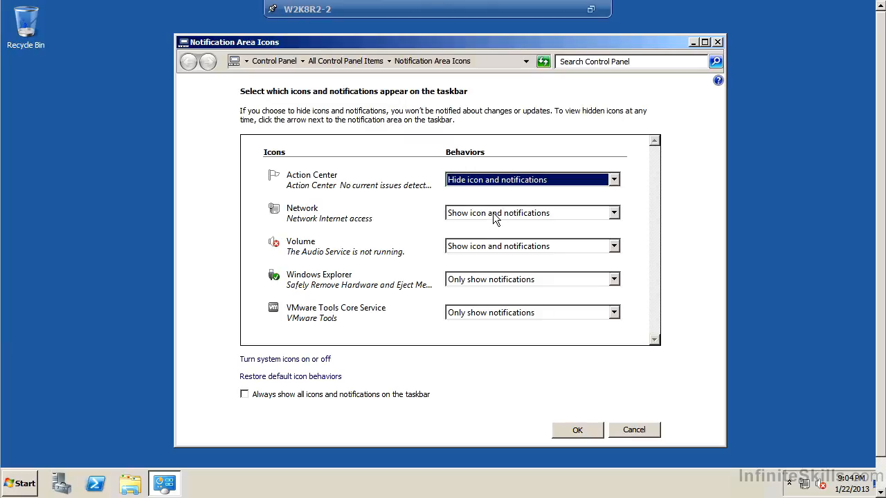
pyautogui.click(483, 247)
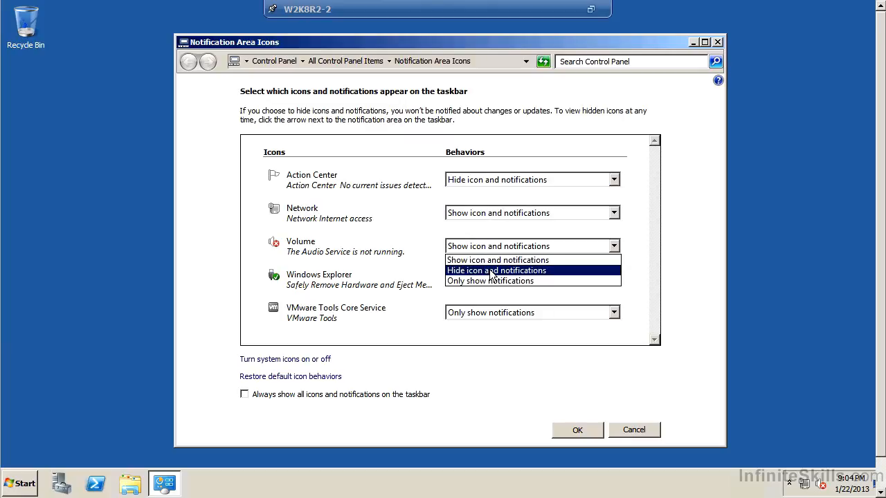
pyautogui.click(491, 271)
# Set the VMware Tools Core Service and Windows Explorer notification icons to Show icon and notifications.
pyautogui.click(476, 313)
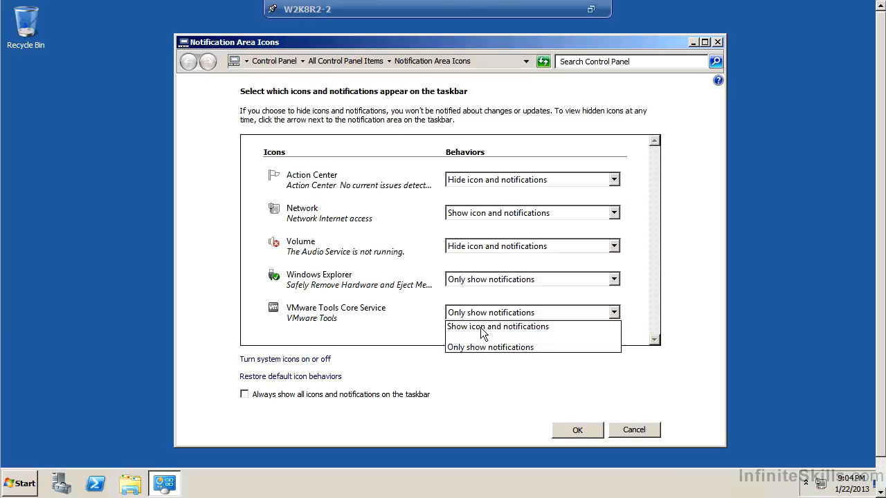
pyautogui.click(484, 326)
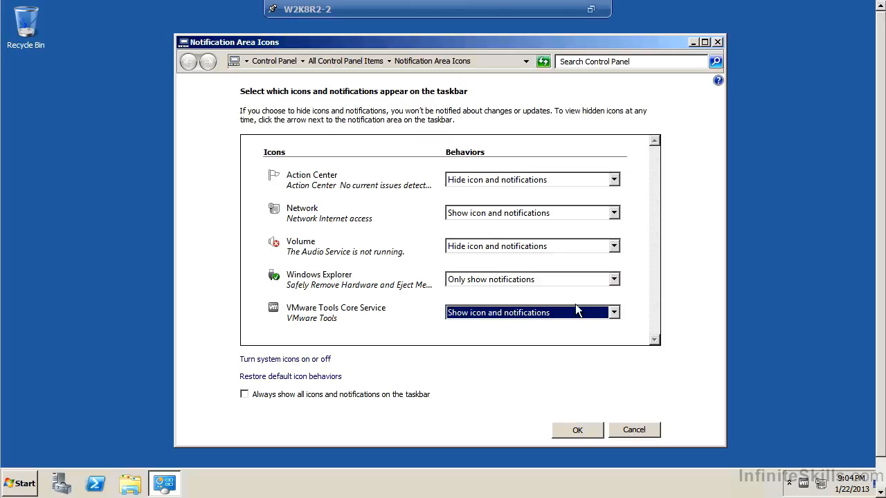
pyautogui.click(478, 279)
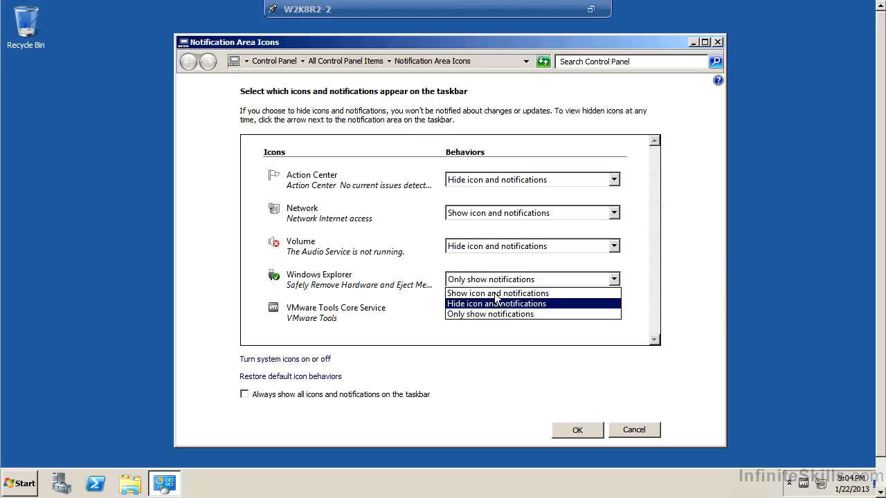
pyautogui.click(494, 293)
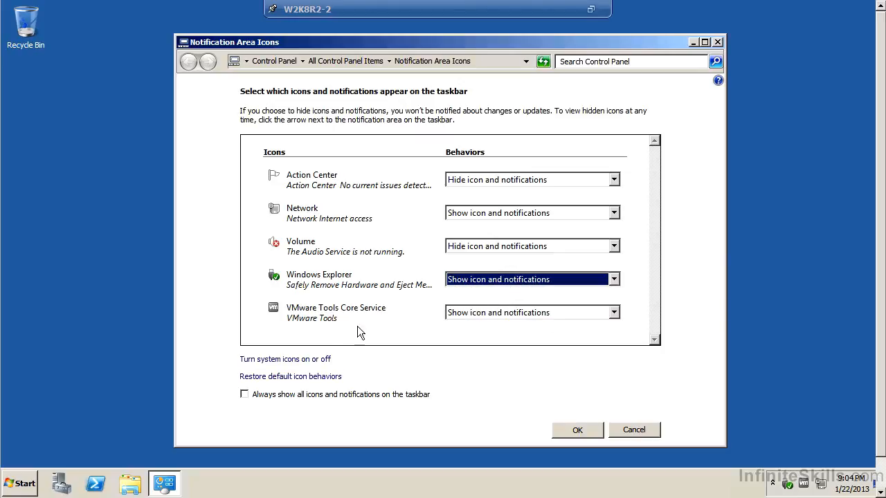
# Turn the Clock system icon off and apply the system icon and notification area settings.
pyautogui.click(287, 359)
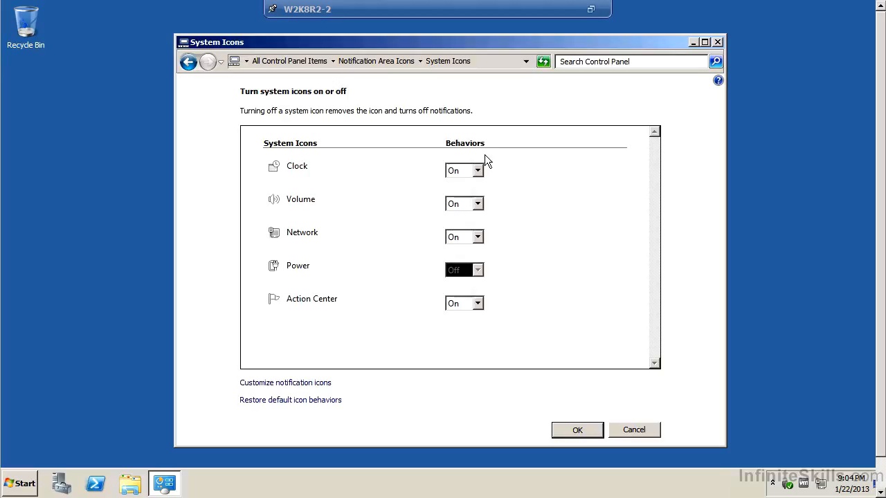
pyautogui.click(470, 171)
pyautogui.click(454, 194)
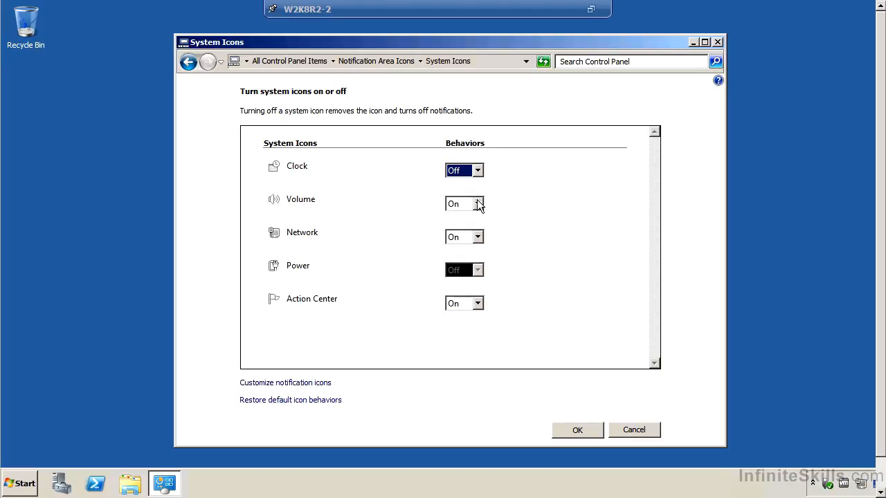
pyautogui.click(595, 430)
pyautogui.click(578, 430)
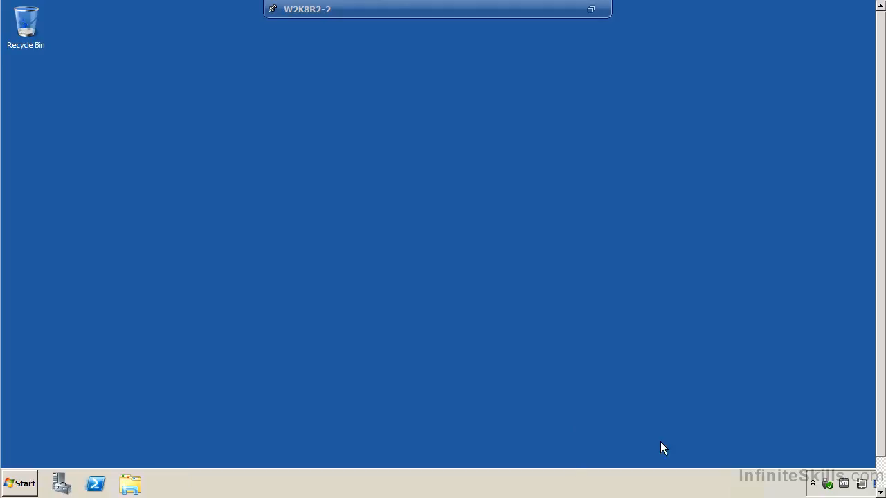
# View the About VMware Tools information from the guest's VMware Tools notification icon and close it.
pyautogui.rightClick(844, 483)
pyautogui.click(850, 449)
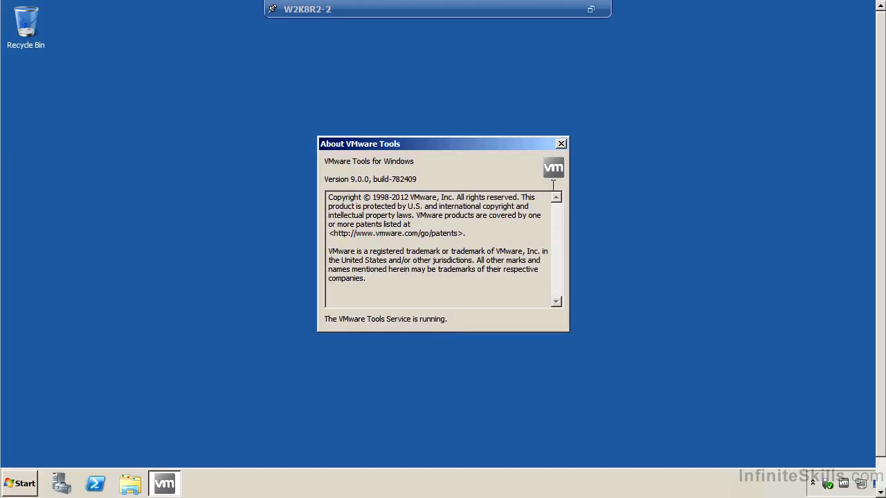
pyautogui.click(562, 146)
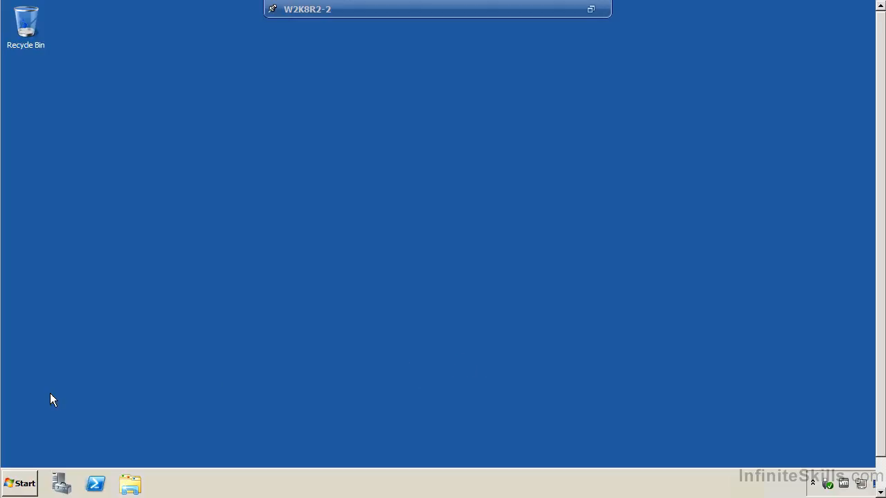
# Log off the guest's Windows session, exit full screen mode and close the virtual machine console window.
pyautogui.click(19, 483)
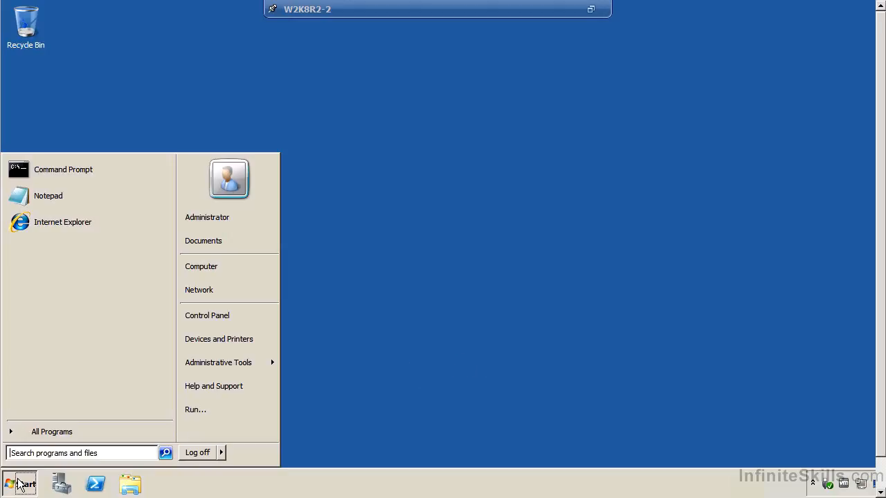
pyautogui.click(213, 455)
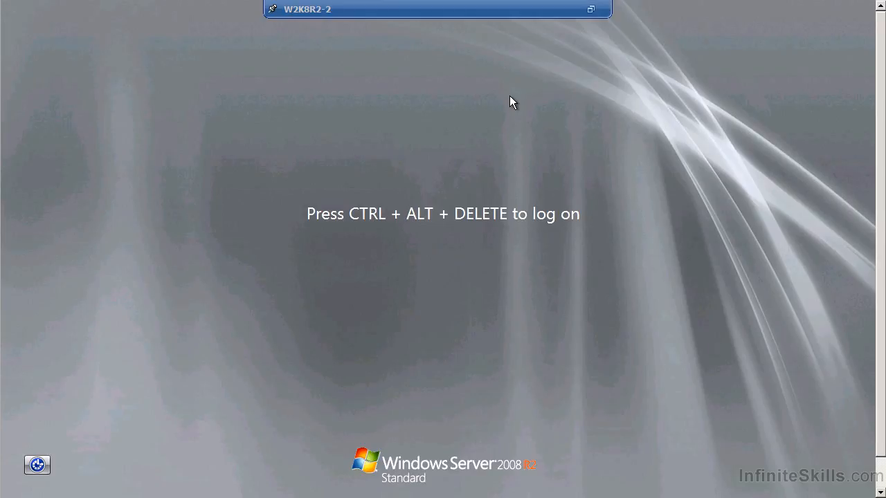
pyautogui.hotkey('ctrl', 'alt', 'Return')
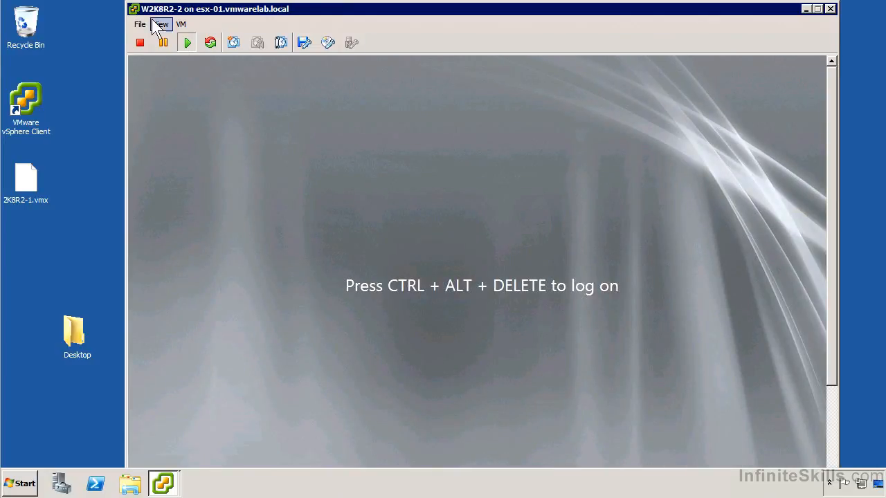
pyautogui.doubleClick(135, 8)
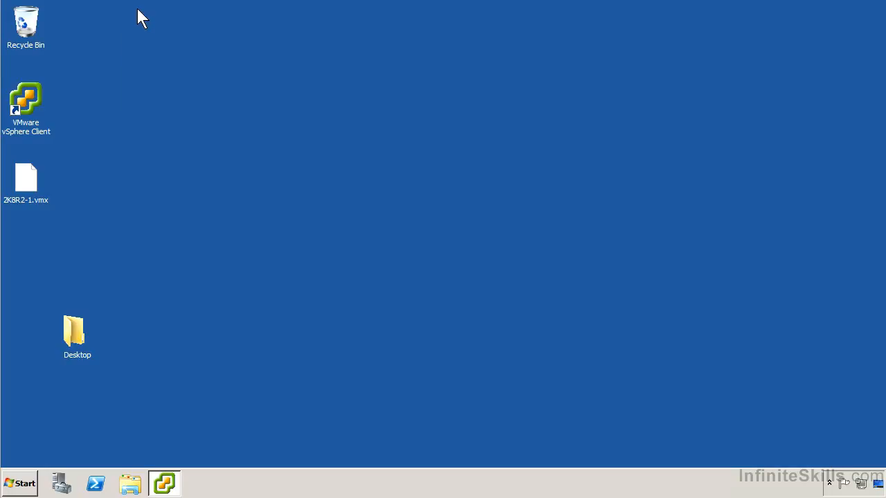